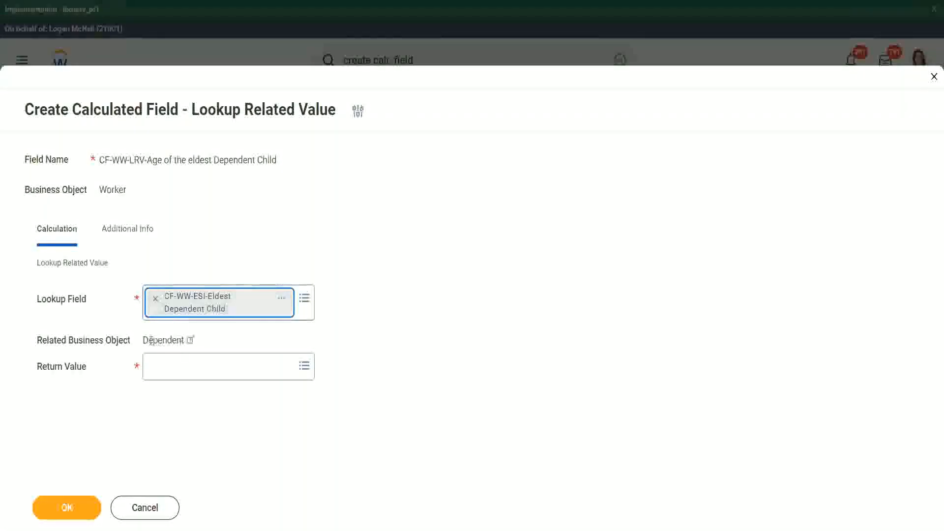
Review the details of the lookup field CF-WW-ESI-Eldest Dependent Child and its related business object
left_click_drag(143, 340, 187, 340)
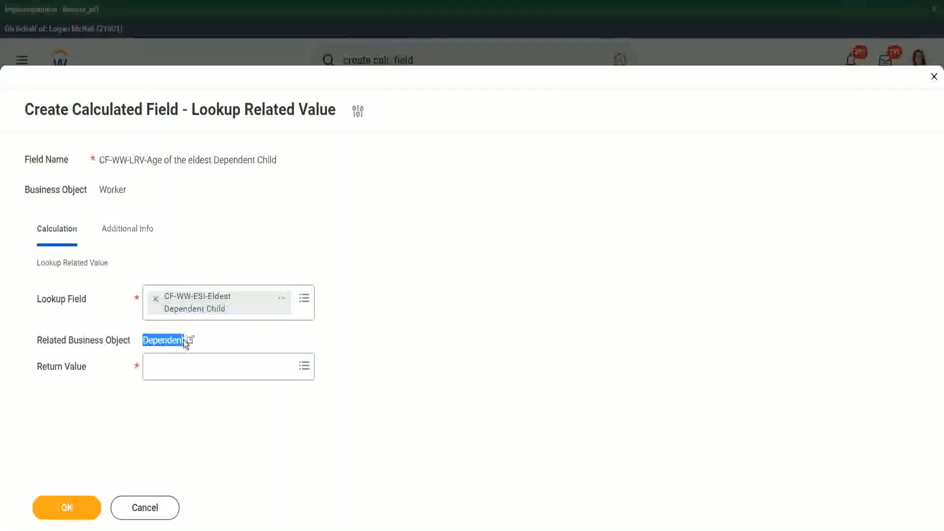
left_click(281, 303)
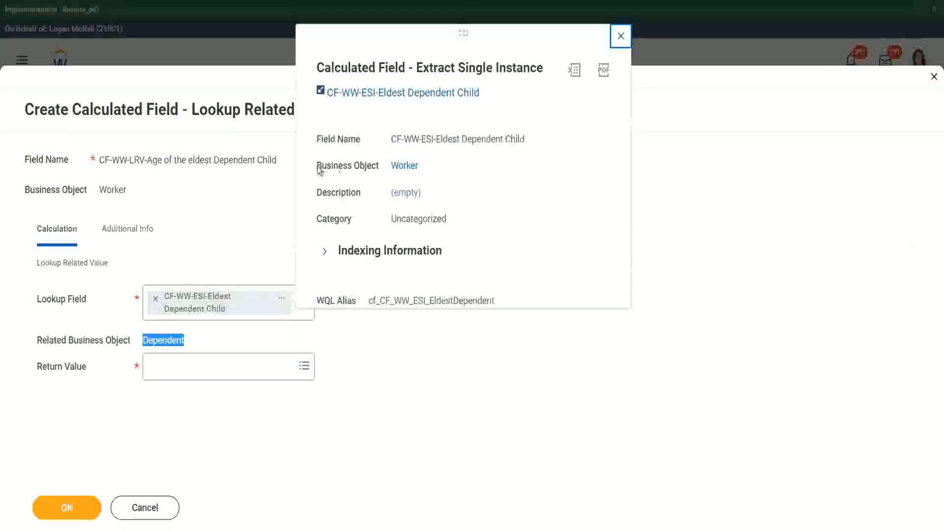
left_click_drag(317, 168, 383, 166)
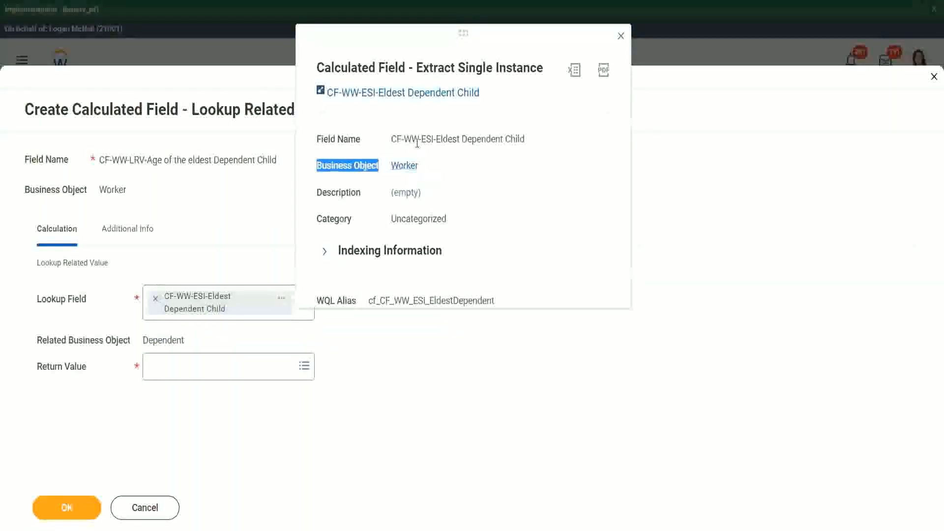
left_click_drag(426, 139, 452, 139)
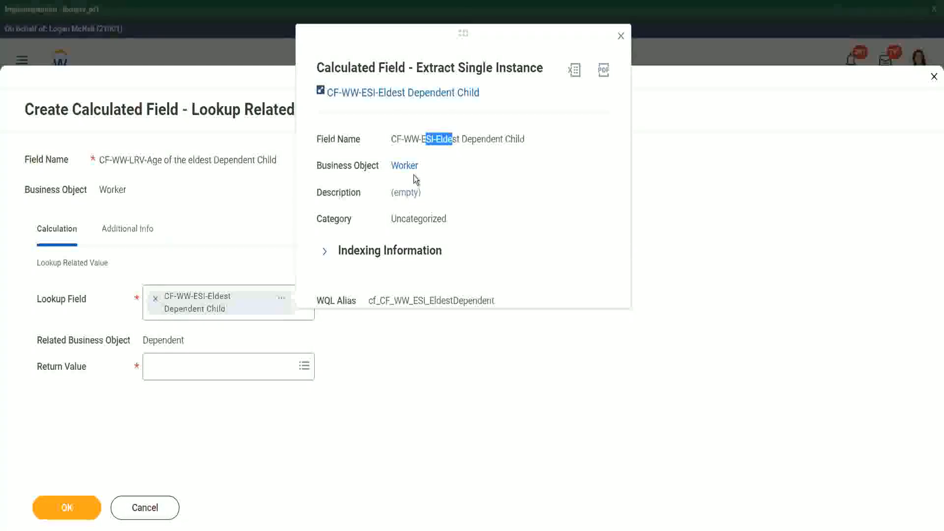
left_click(472, 158)
left_click(621, 36)
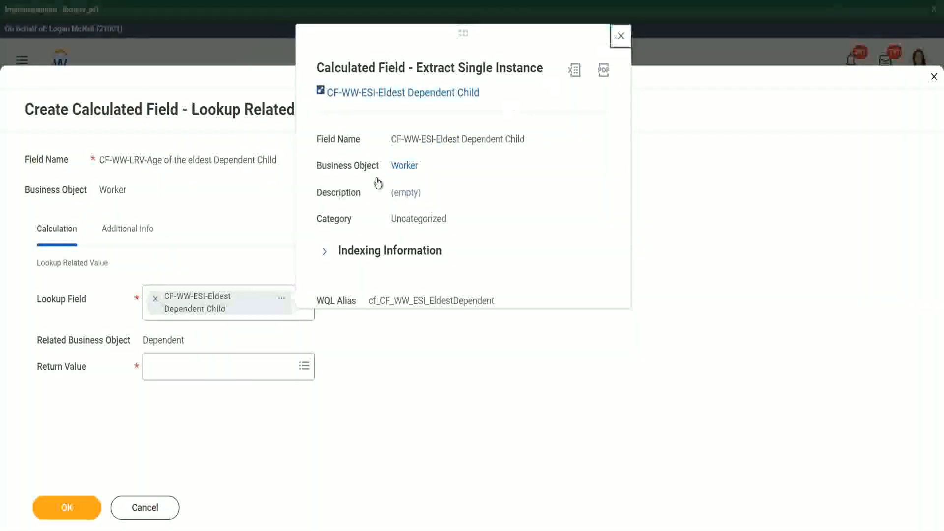
left_click_drag(143, 341, 185, 340)
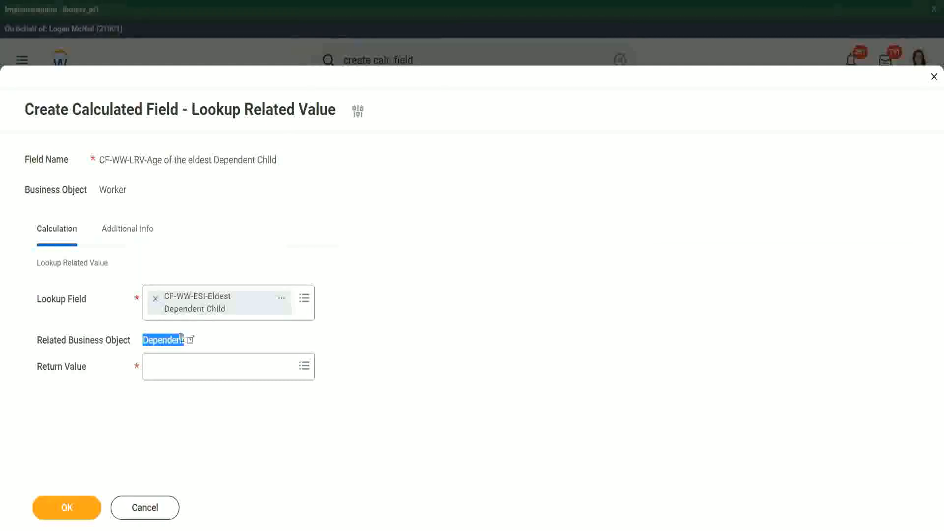
Set the lookup's return value to the Age field, check that field's description, and save the calculated field
left_click(167, 369)
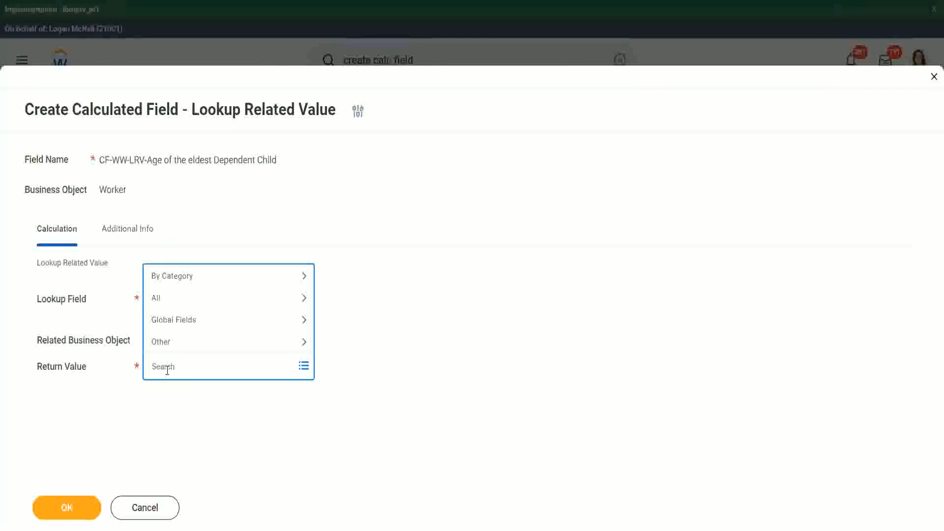
type("age")
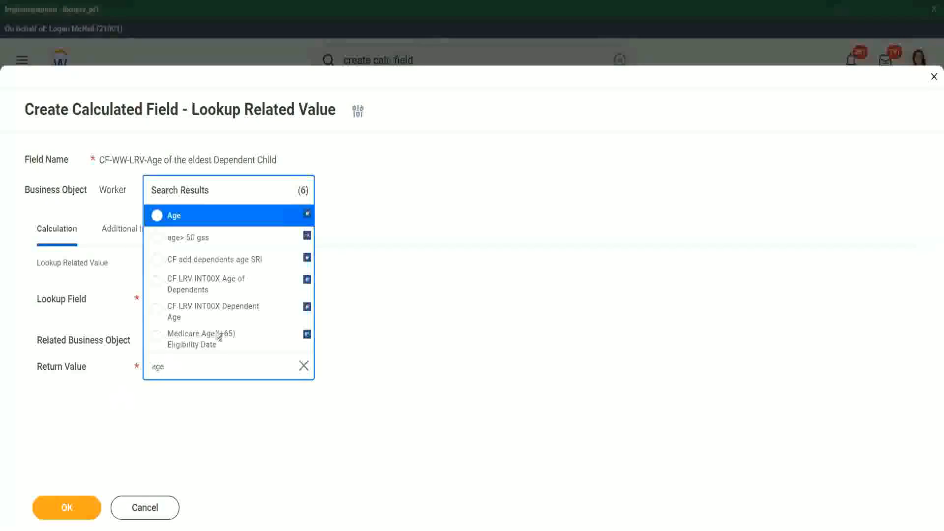
left_click(241, 224)
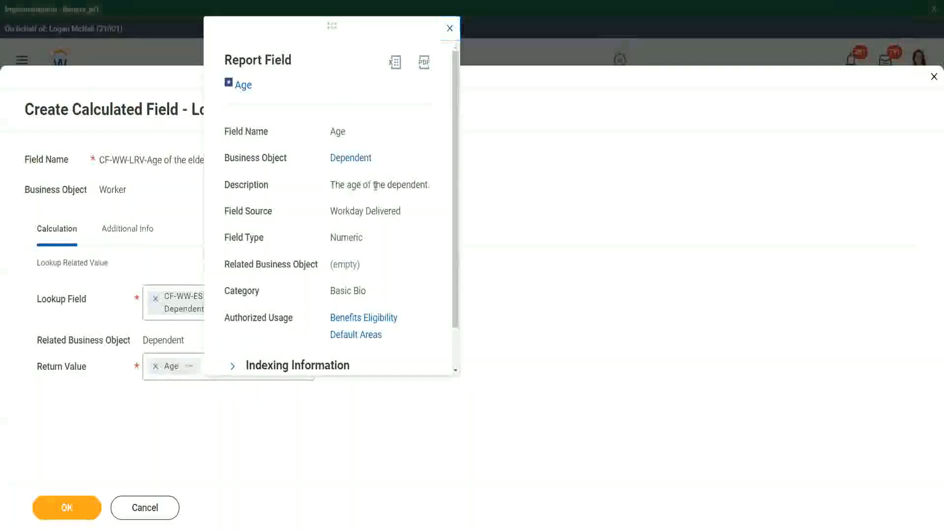
left_click_drag(329, 185, 429, 182)
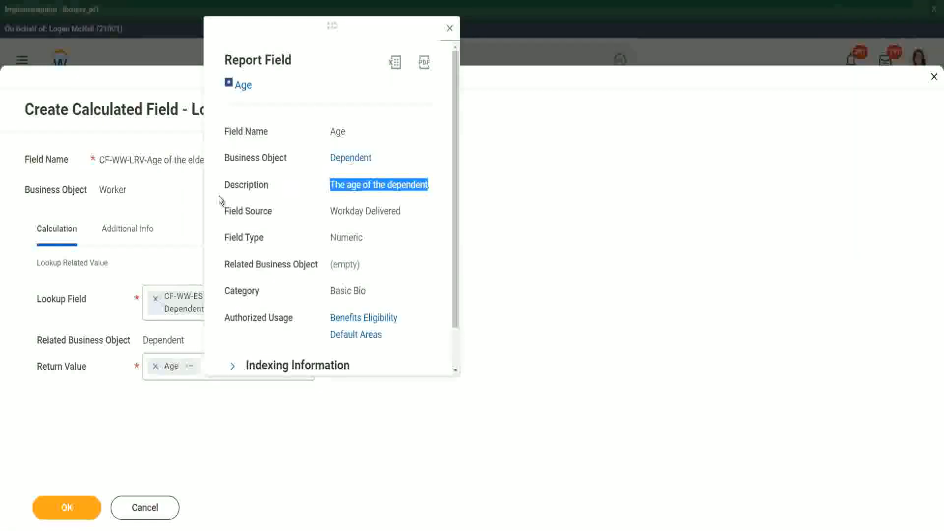
left_click(158, 211)
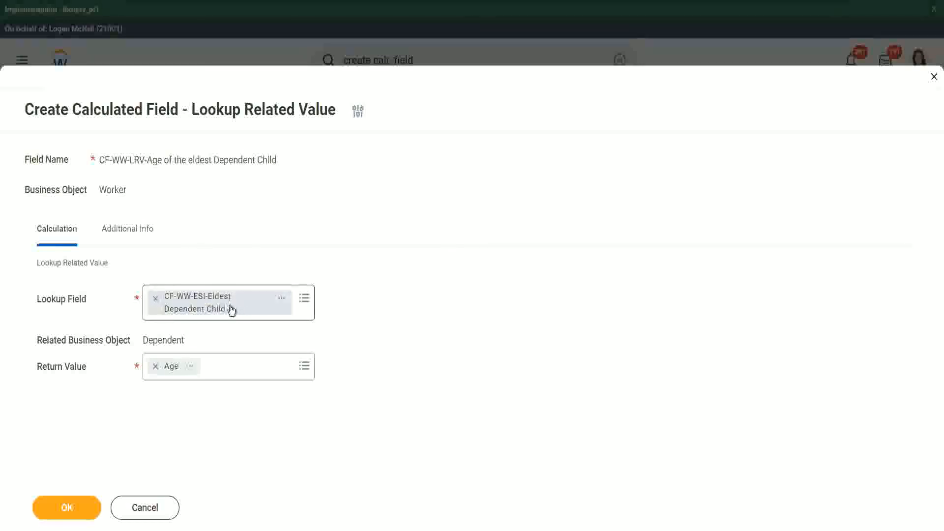
left_click(75, 506)
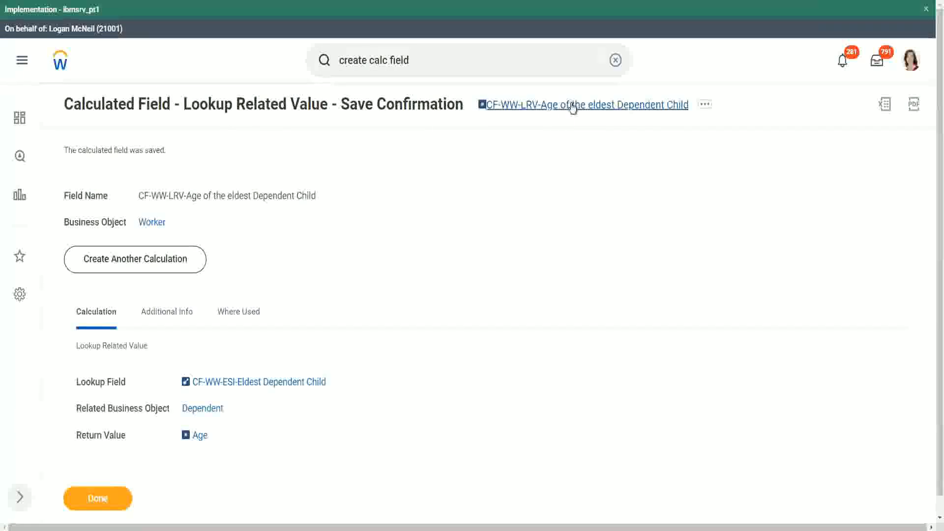
Copy the name of the saved calculated field and close the save confirmation
right_click(569, 106)
left_click(595, 161)
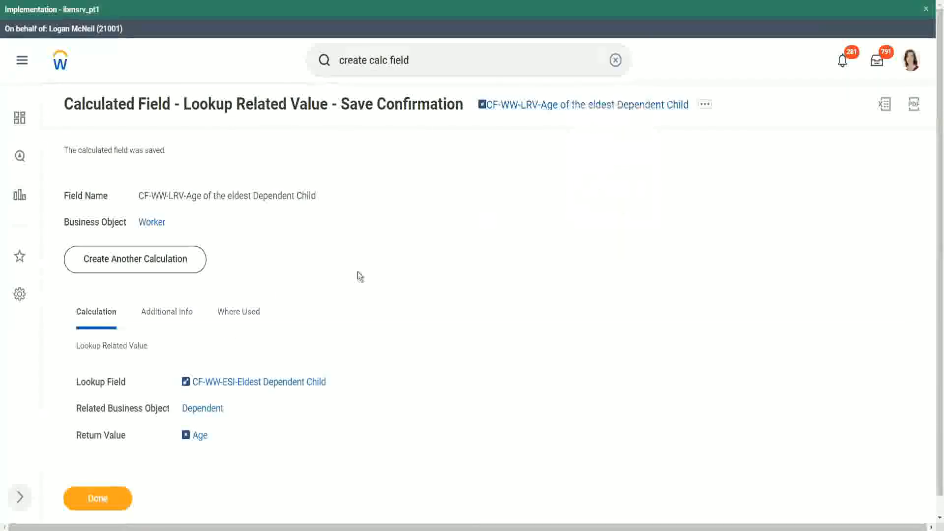
left_click(99, 498)
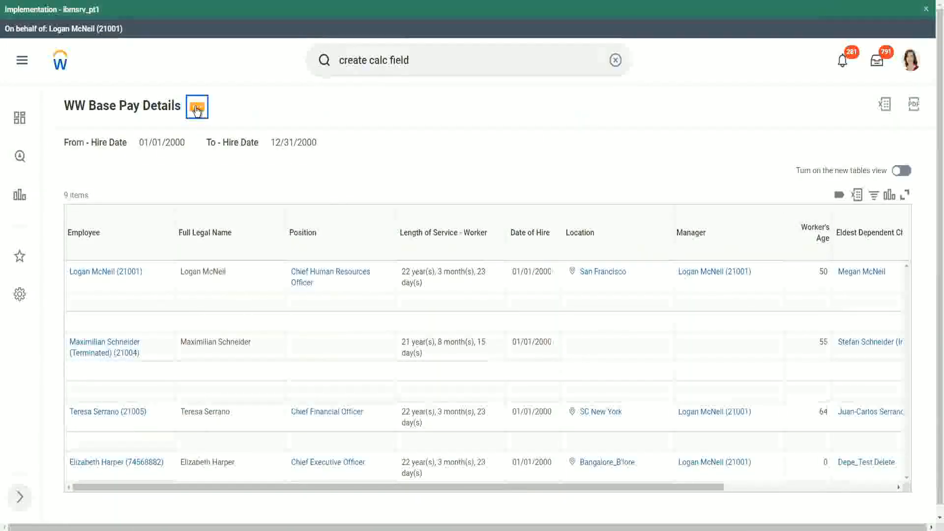
Edit the WW Base Pay Details report, adding a Worker column with CF-WW-LRV-Age of the eldest Dependent Child below the Eldest Dependent Child row
left_click(197, 110)
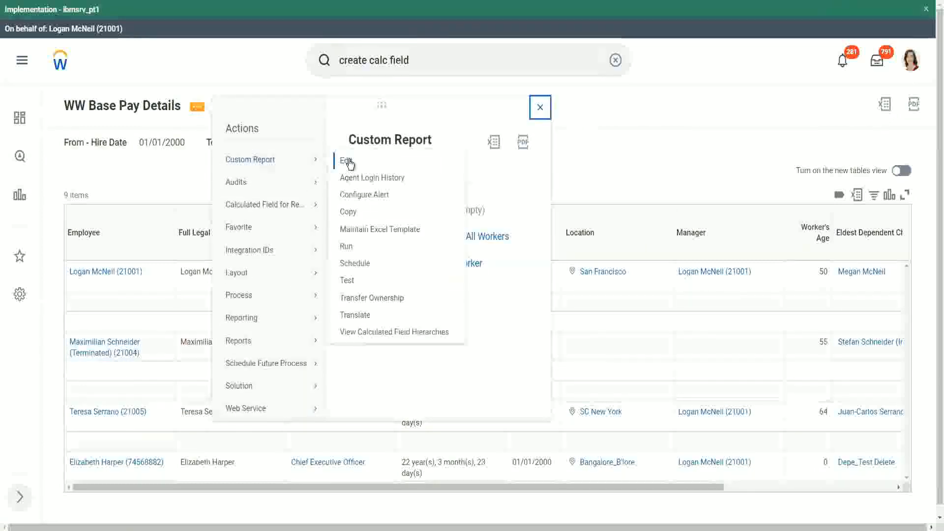
left_click(346, 161)
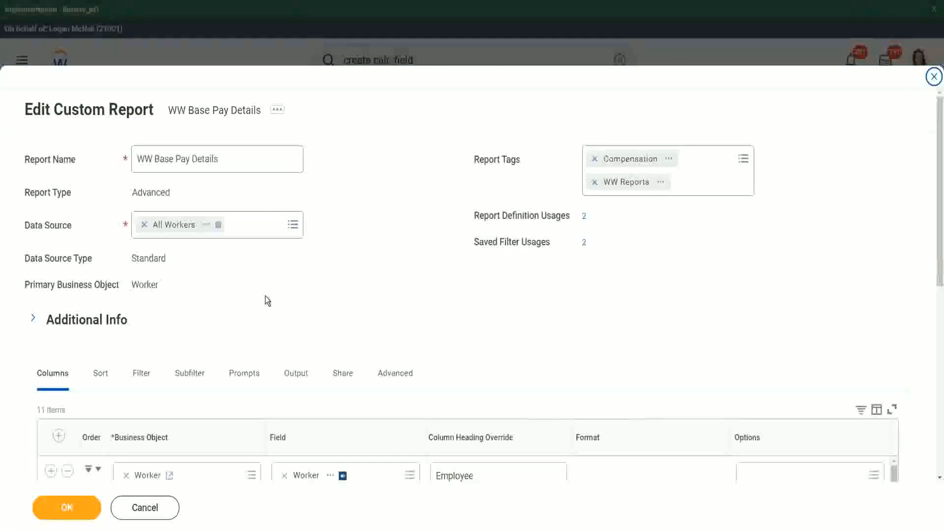
scroll(265, 296, "down", 7)
scroll(261, 252, "down", 4)
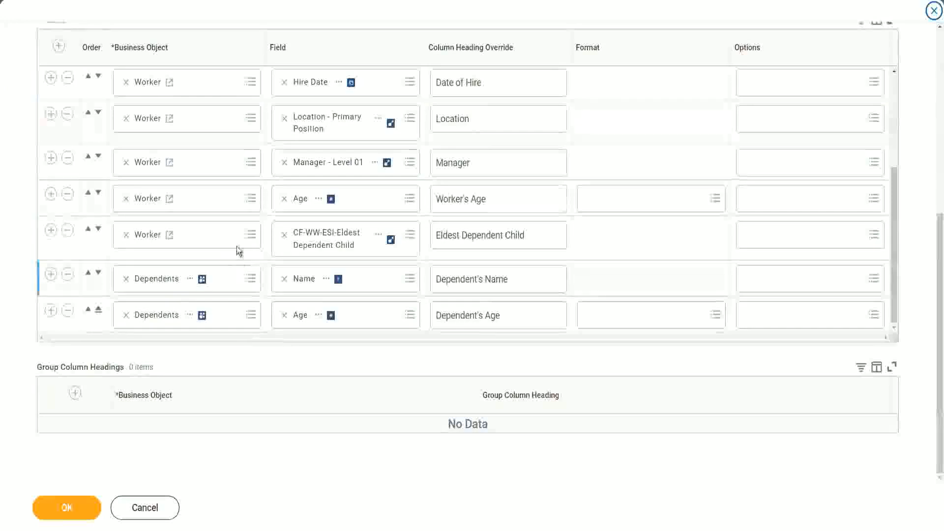
left_click(51, 230)
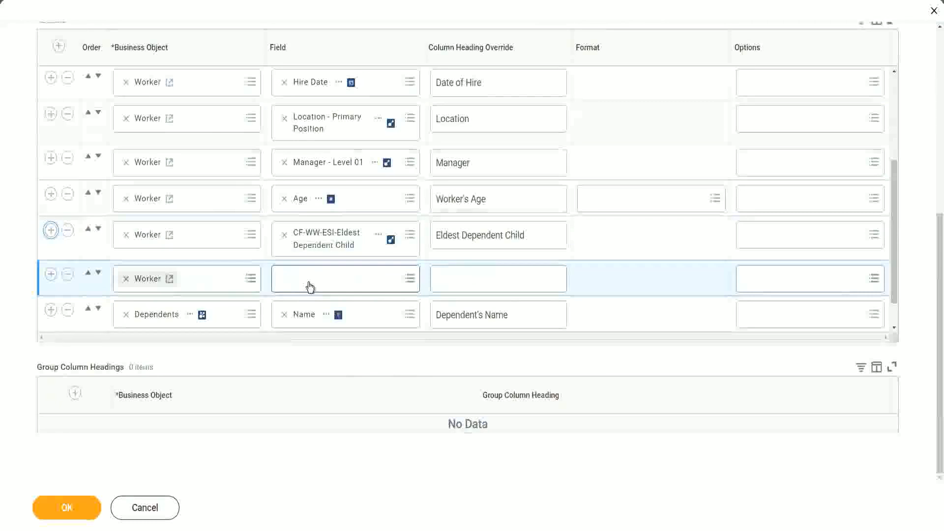
left_click(310, 287)
key("ctrl+v")
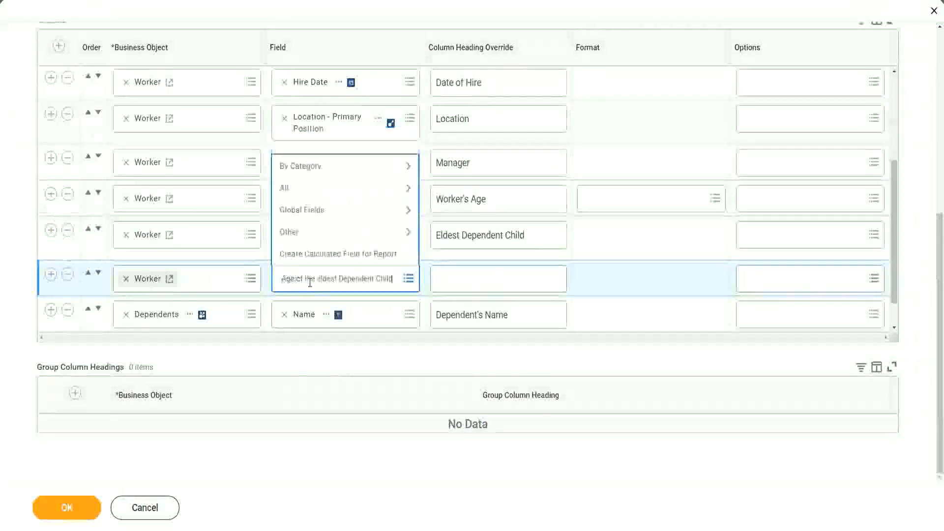
key("Return")
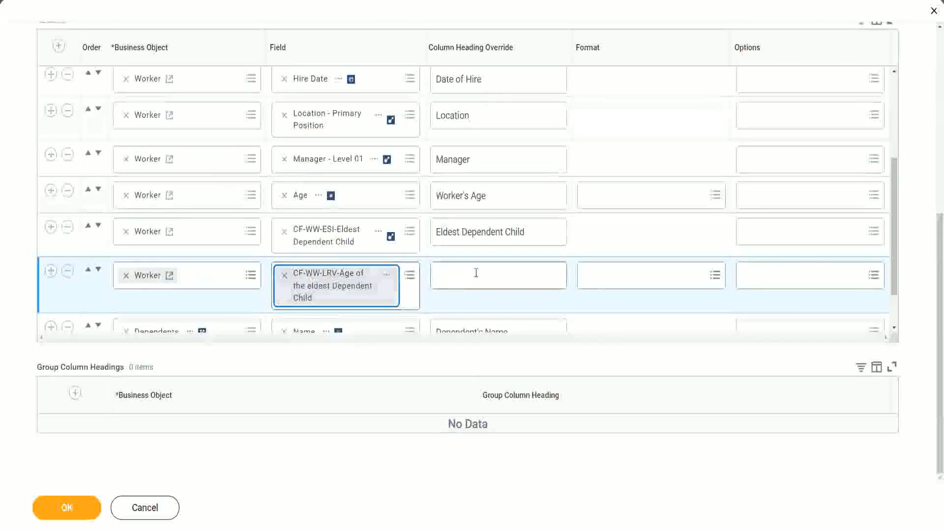
Override the new column's heading with "Age of the Eldest Dependent Child" and save the report
left_click(476, 273)
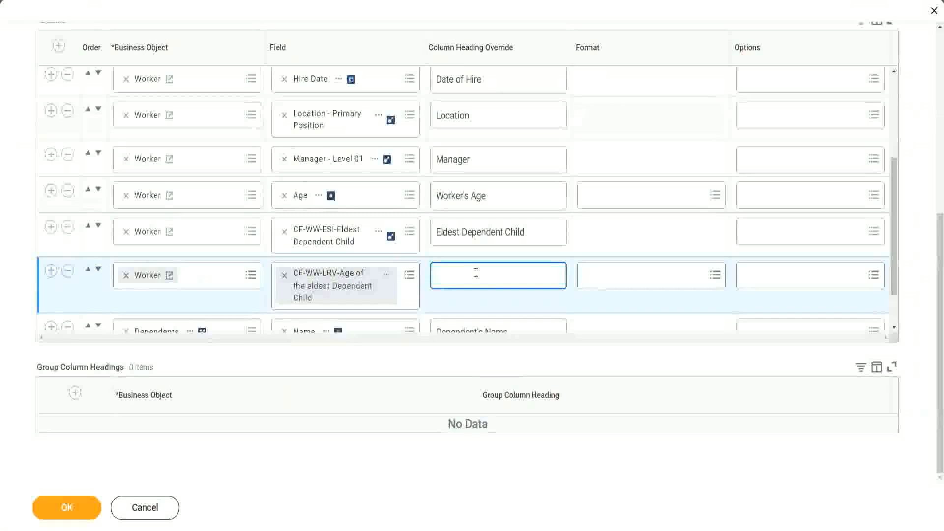
type("Age of the E")
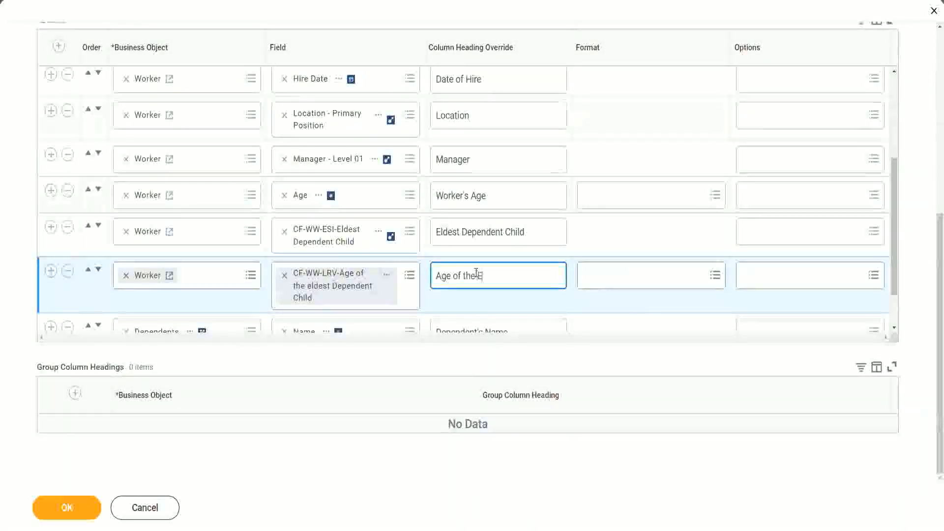
type("ldest De")
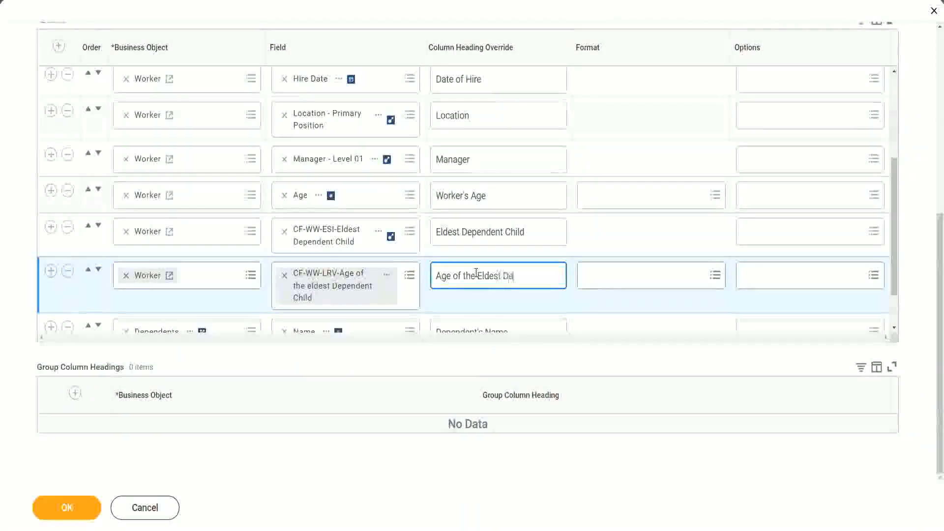
type("pendent Child")
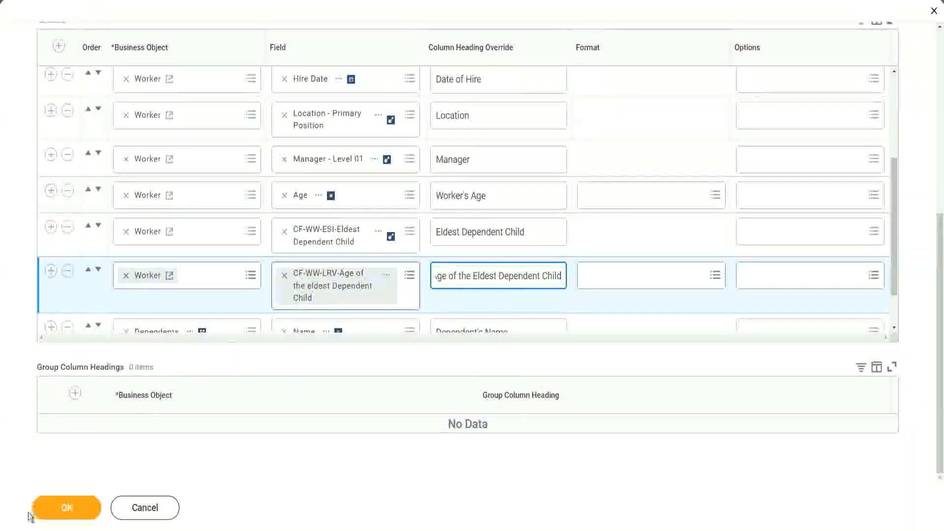
left_click(56, 514)
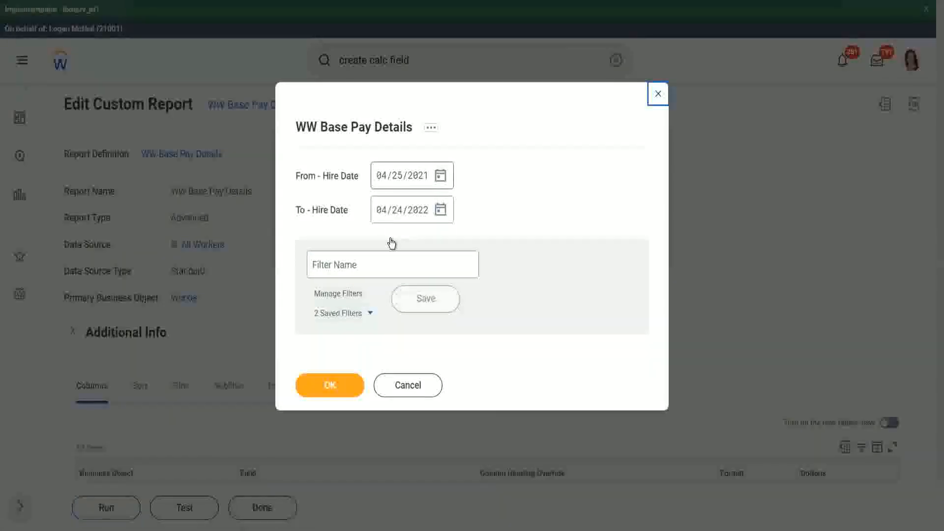
Set the report's run prompts to hire dates from 01/01/2000 to 12/31/2000
type("01/01/20")
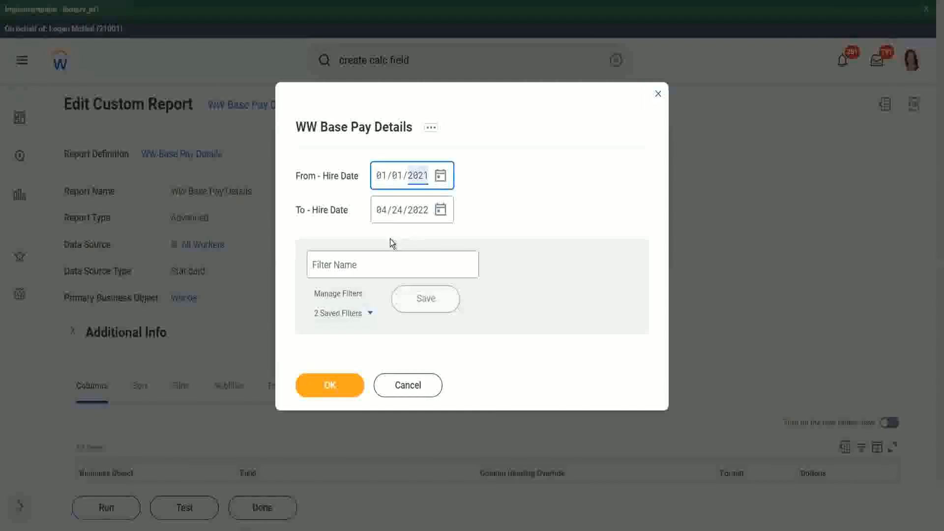
type("00")
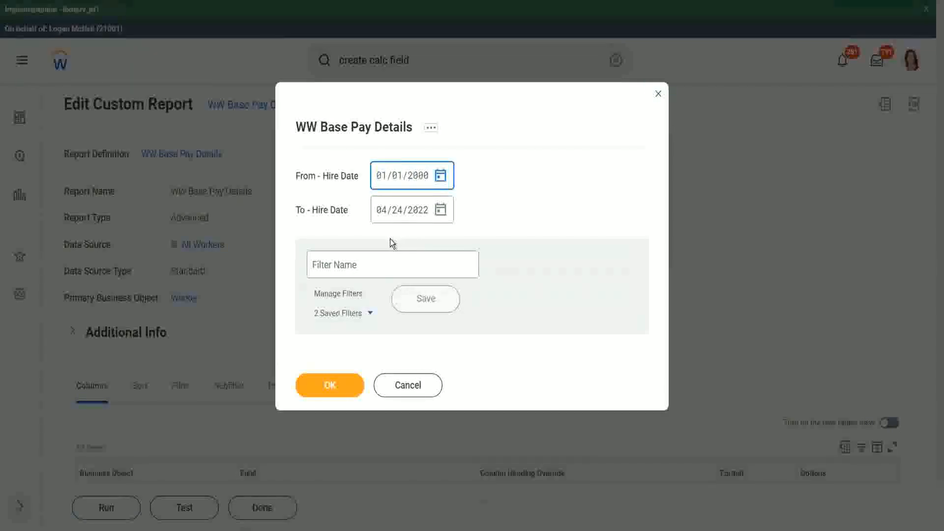
key("Tab")
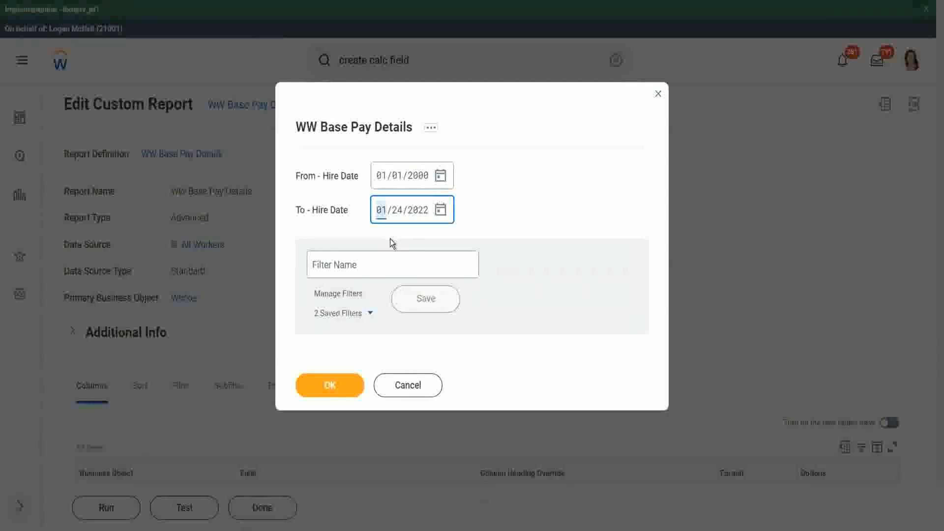
type("12/31/")
type("2000")
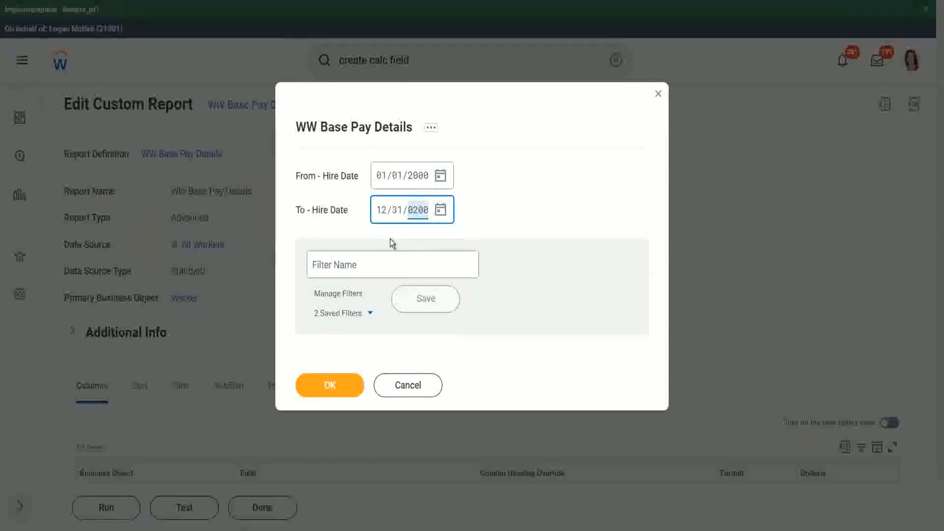
Save the prompt values as a filter named 2000 and run the report
left_click(363, 263)
type("2000")
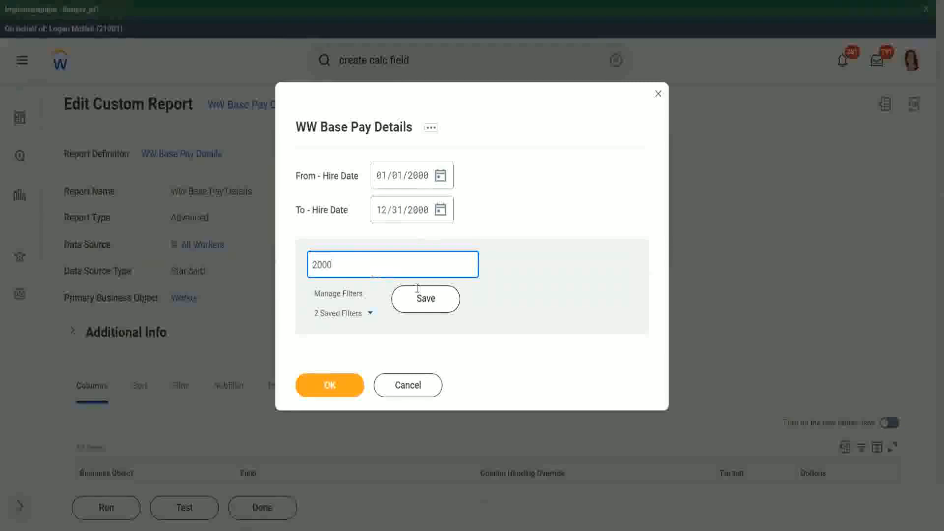
left_click(420, 294)
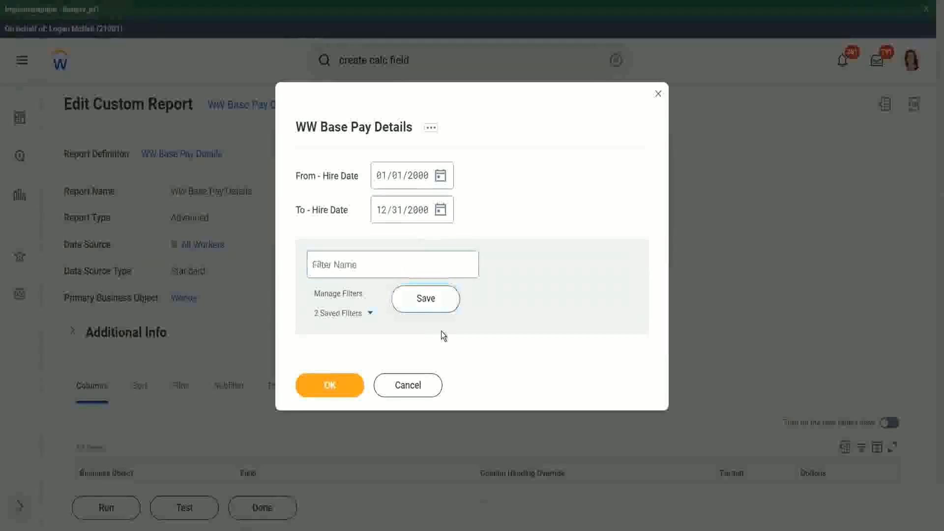
left_click(327, 388)
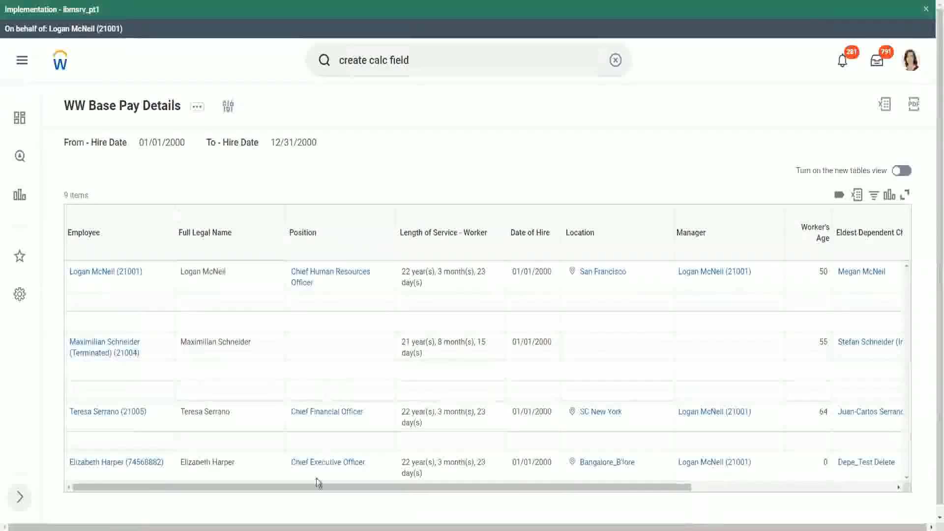
Compare the first worker's Age of the Eldest Dependent Child value with that child's age in the Dependents columns
left_click_drag(311, 487, 541, 509)
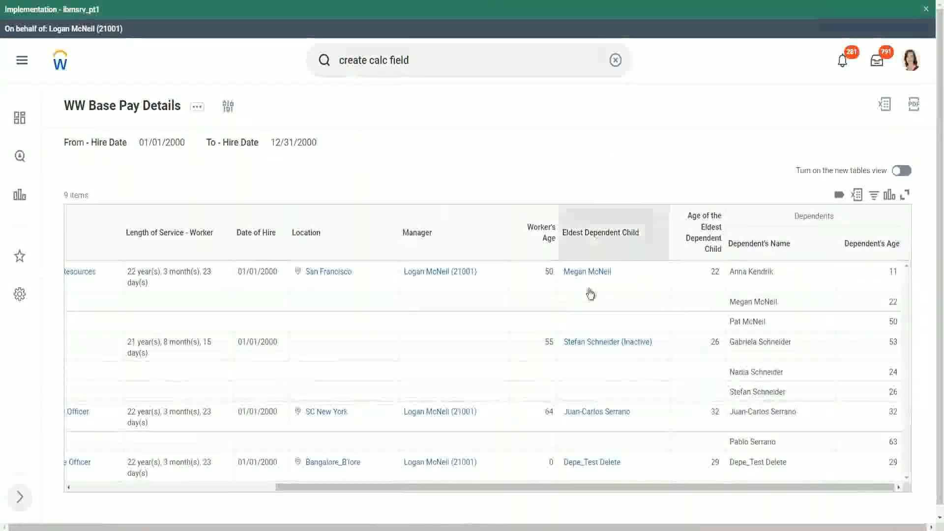
double_click(715, 271)
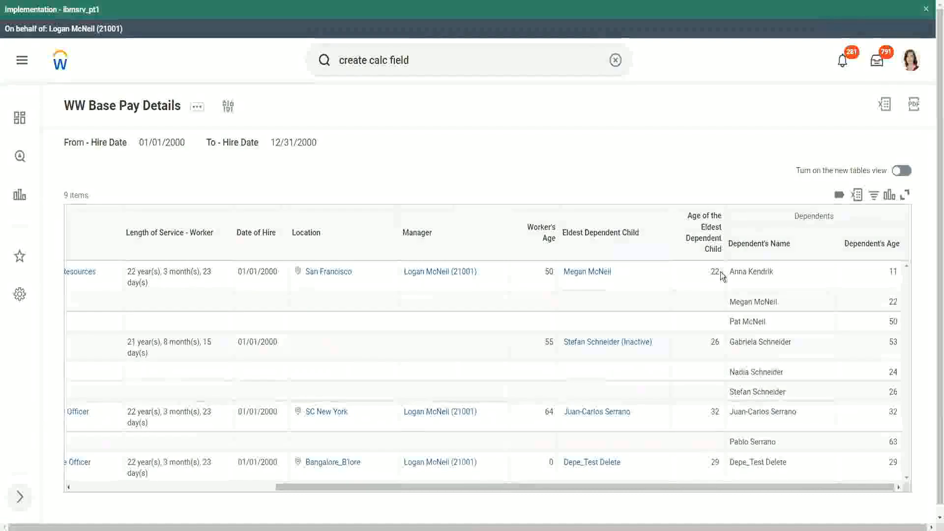
double_click(891, 301)
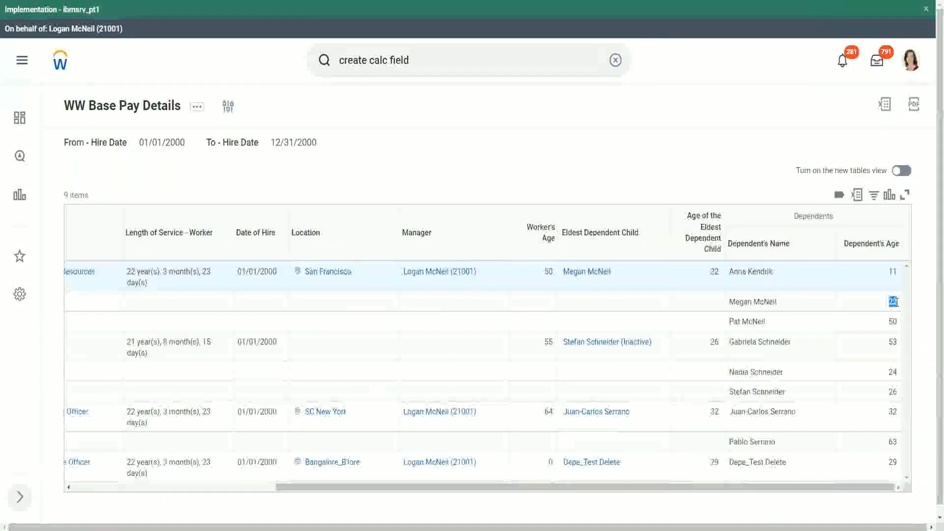
Compare the Age of the Eldest Dependent Child values of the listed workers with the ages in the Dependents columns
double_click(713, 271)
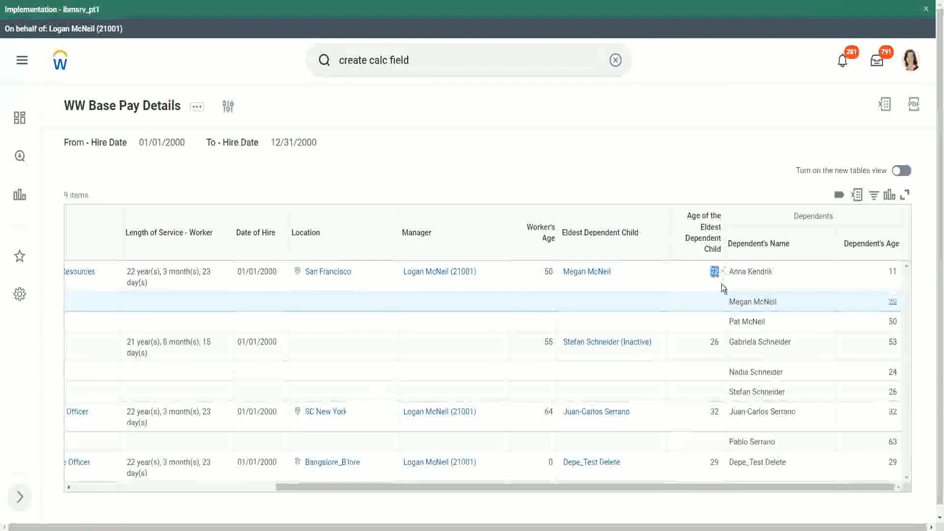
left_click(712, 341)
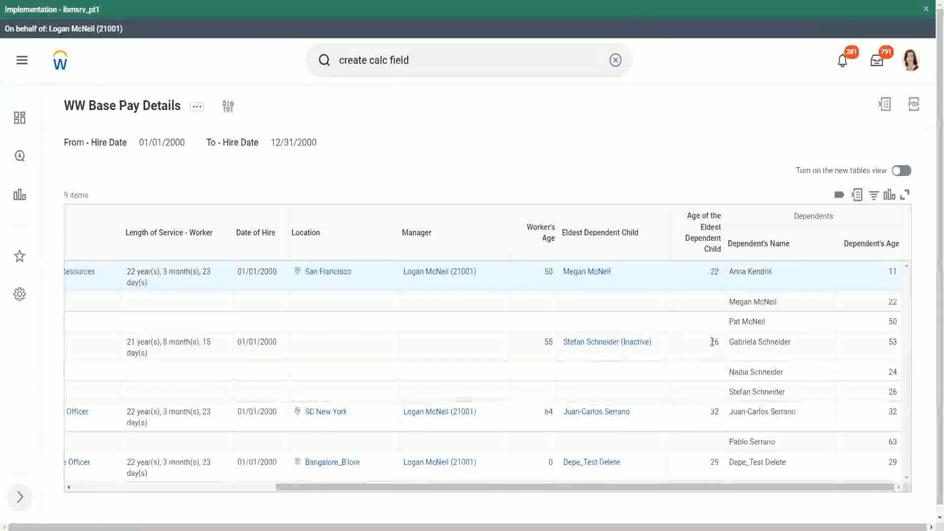
double_click(714, 342)
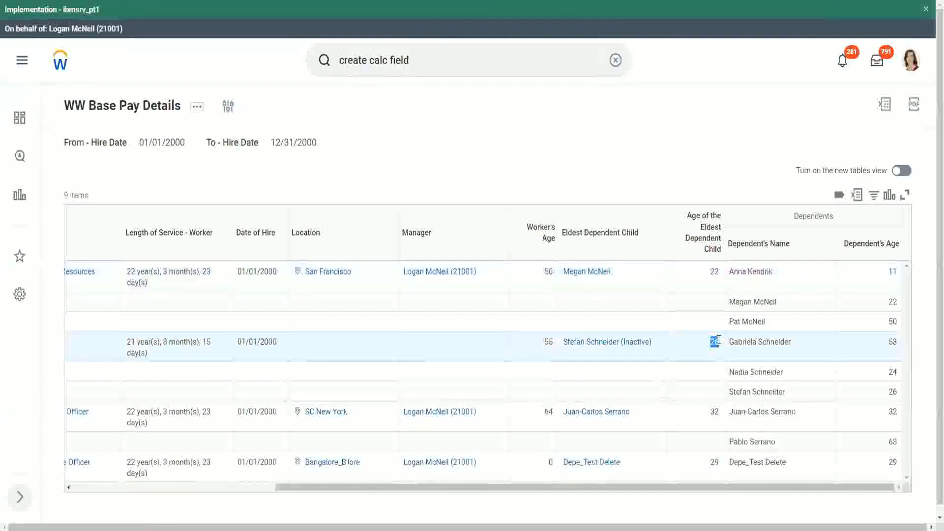
double_click(716, 412)
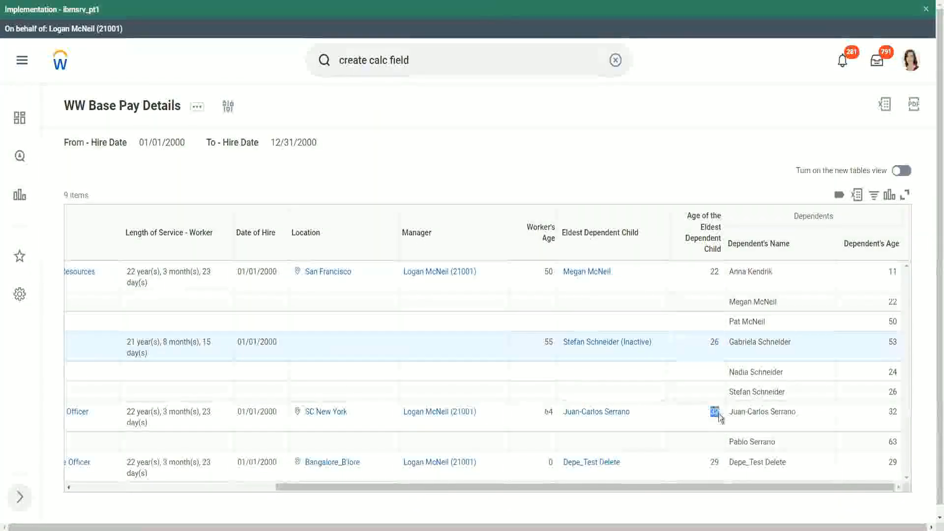
left_click(891, 411)
double_click(892, 412)
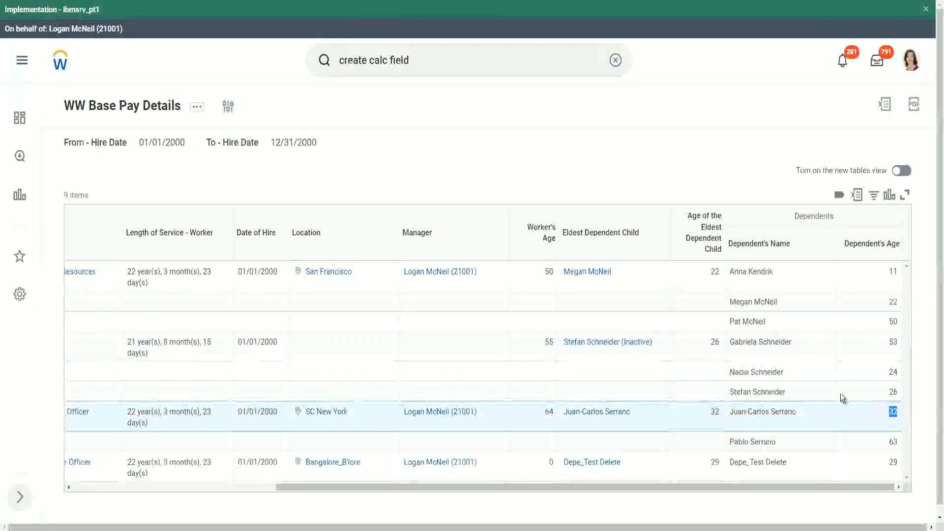
double_click(715, 462)
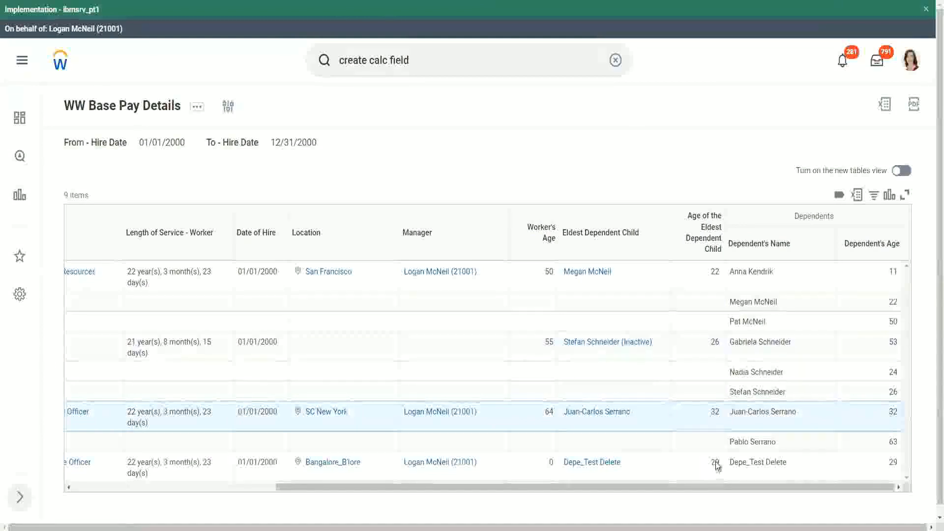
double_click(892, 462)
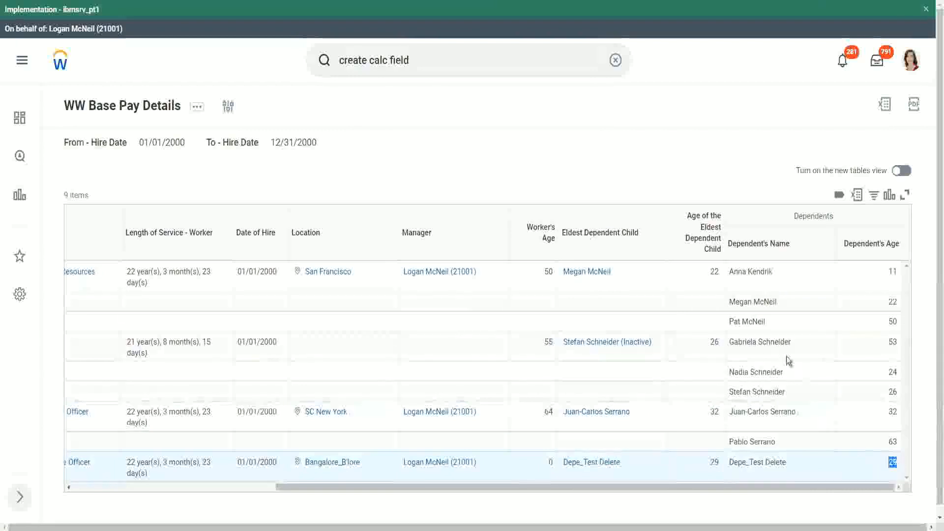
left_click(710, 151)
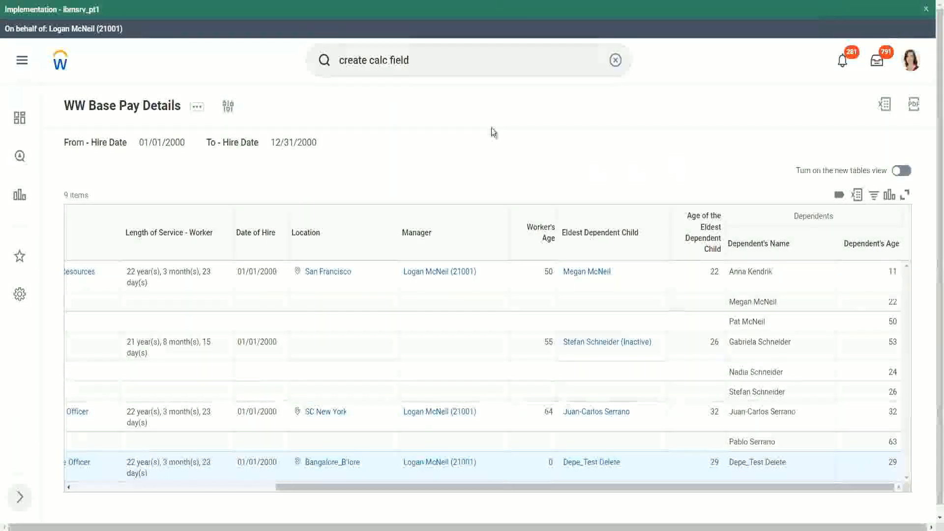
Open the WW Base Pay Details custom report for editing and bring up its instance filter conditions
left_click(197, 109)
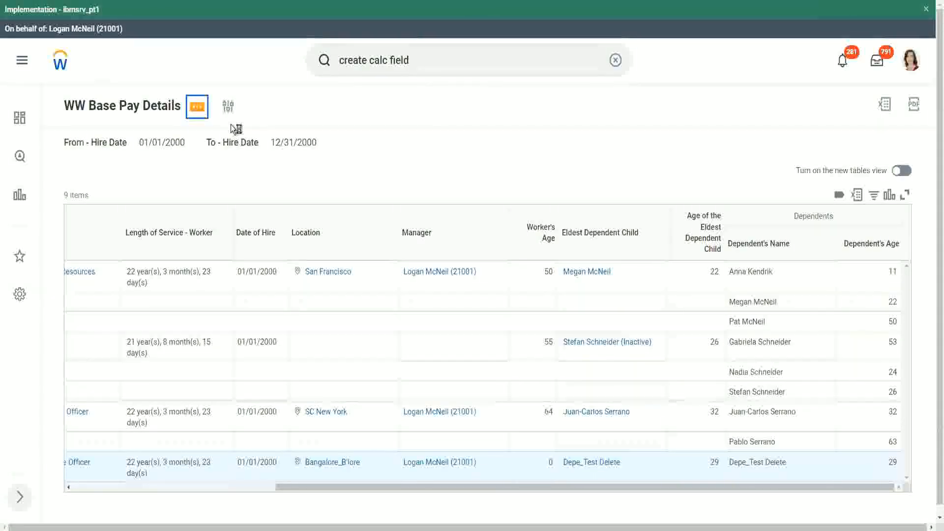
mouse_move(257, 166)
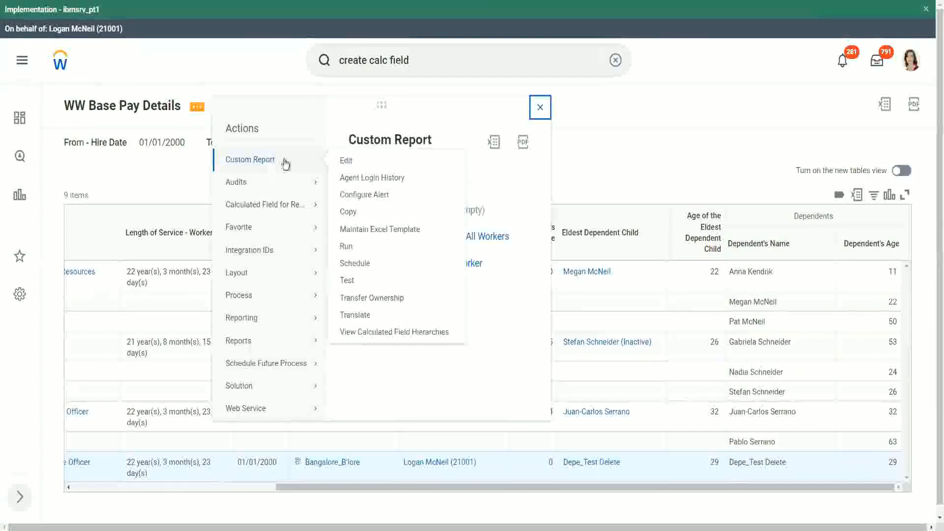
left_click(347, 163)
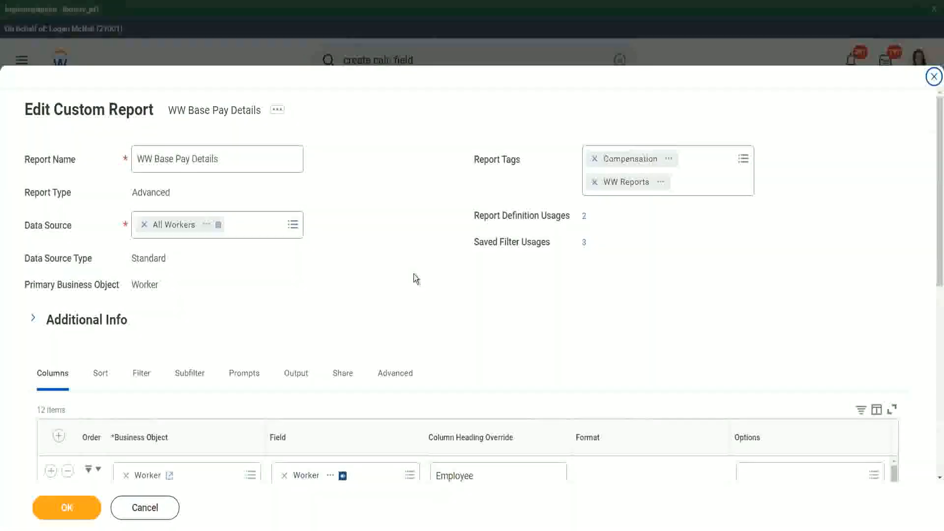
scroll(432, 253, "down", 4)
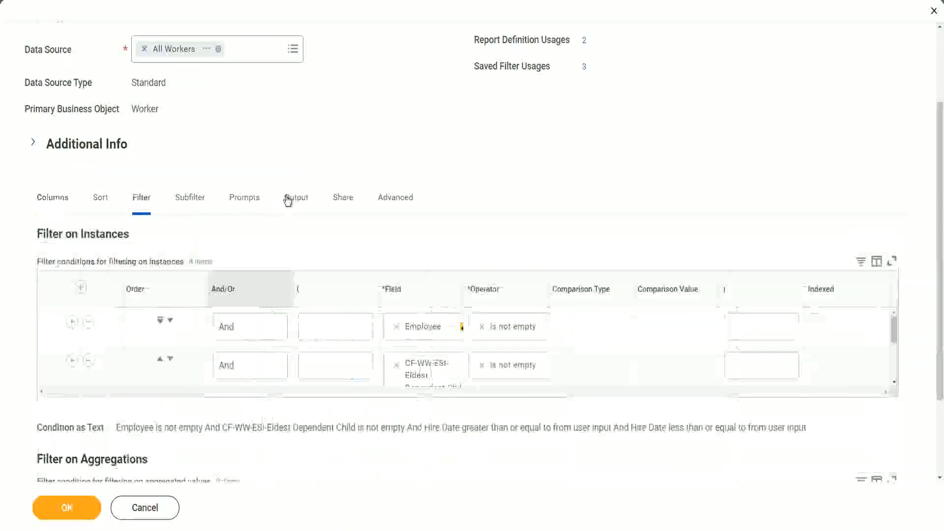
Add an And filter condition below the Eldest Dependent Child condition, using the field CF-WW-LRV-Age of the eldest Dependent Child
left_click(50, 361)
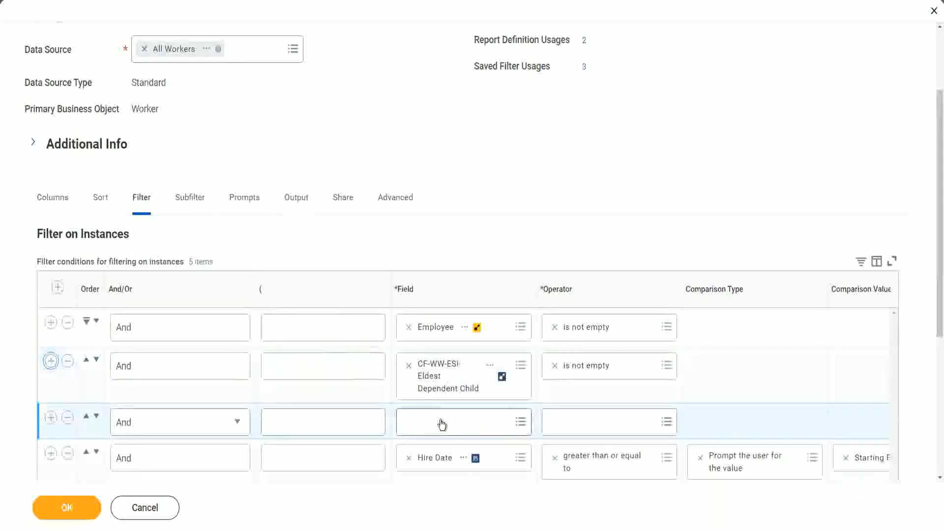
left_click(442, 420)
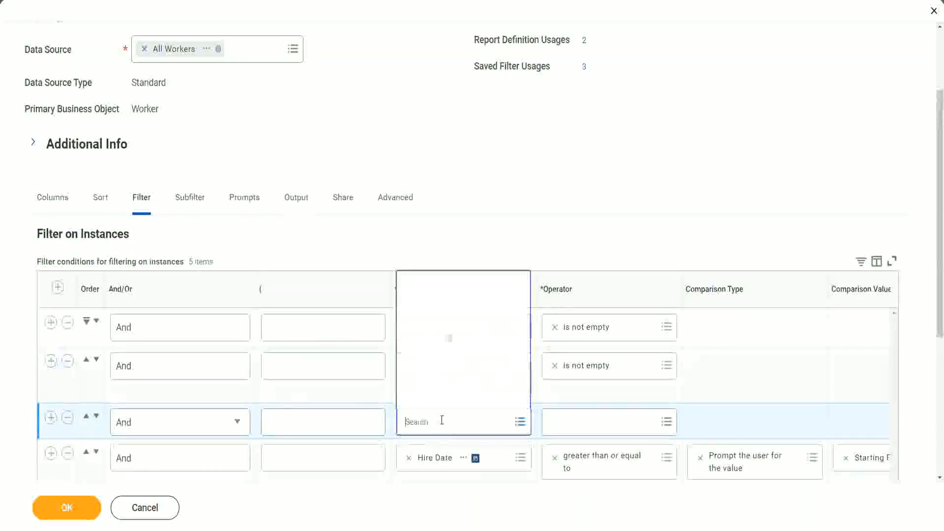
left_click(461, 285)
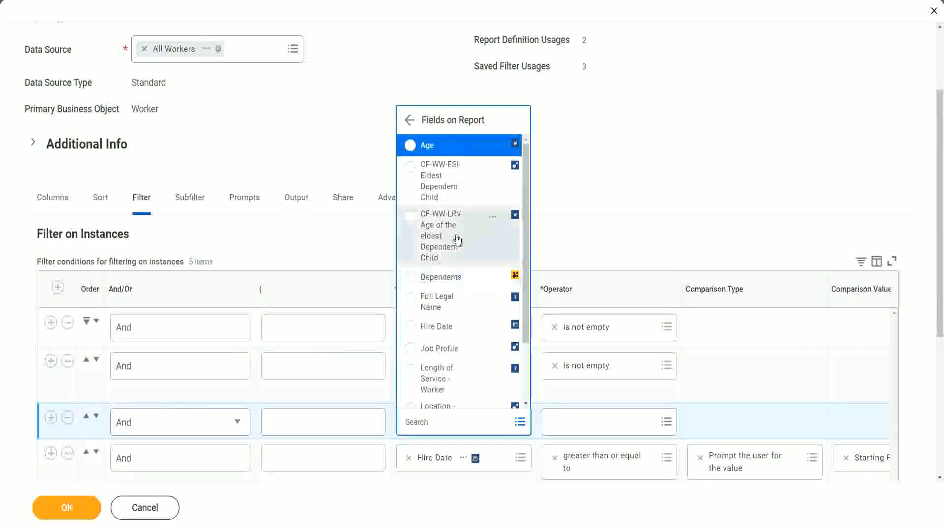
left_click(429, 237)
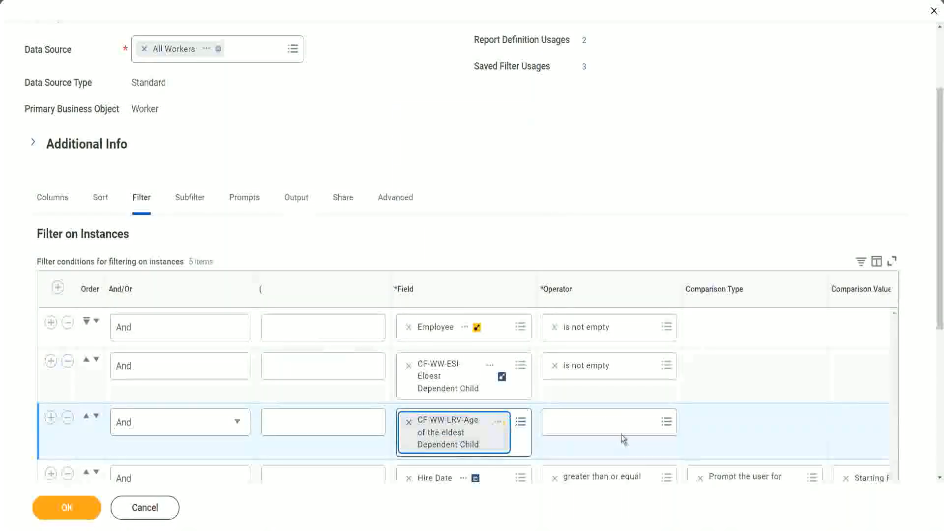
Set the new age condition to less than or equal to 30 and save the report
left_click(612, 419)
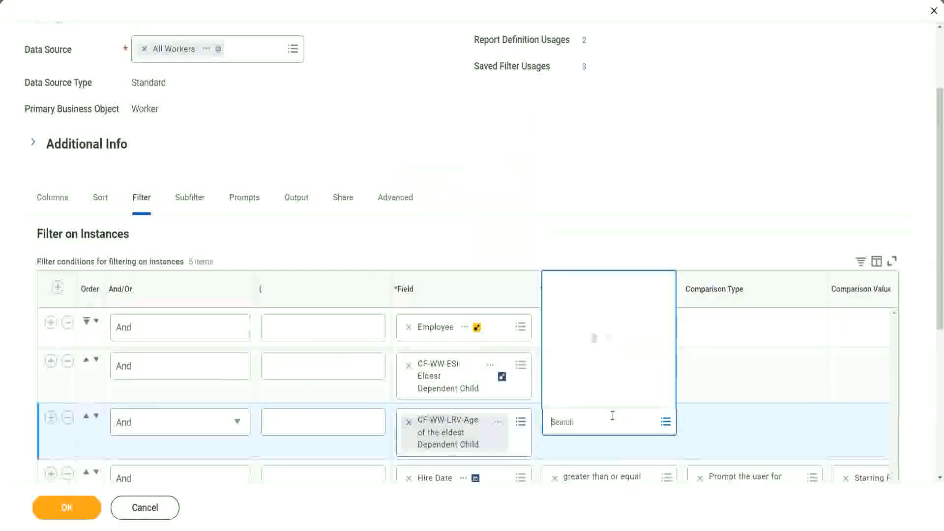
left_click(603, 374)
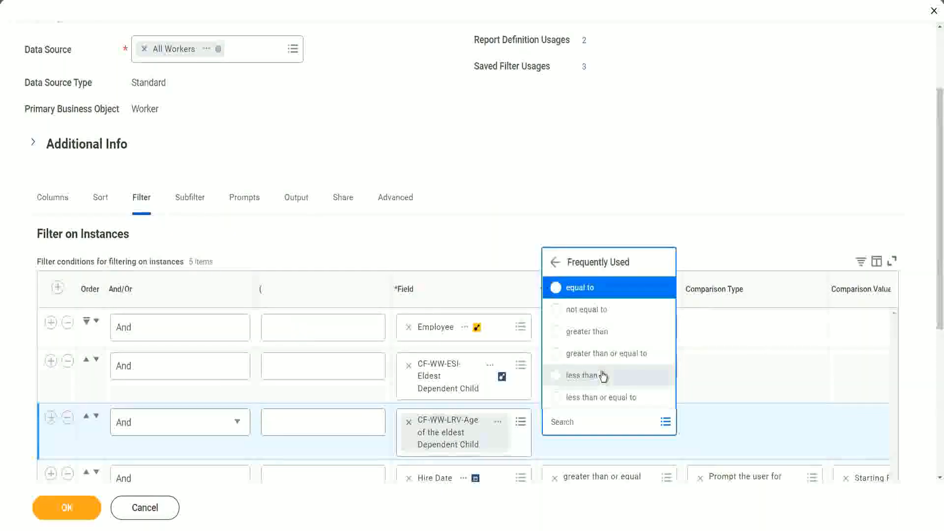
left_click(606, 399)
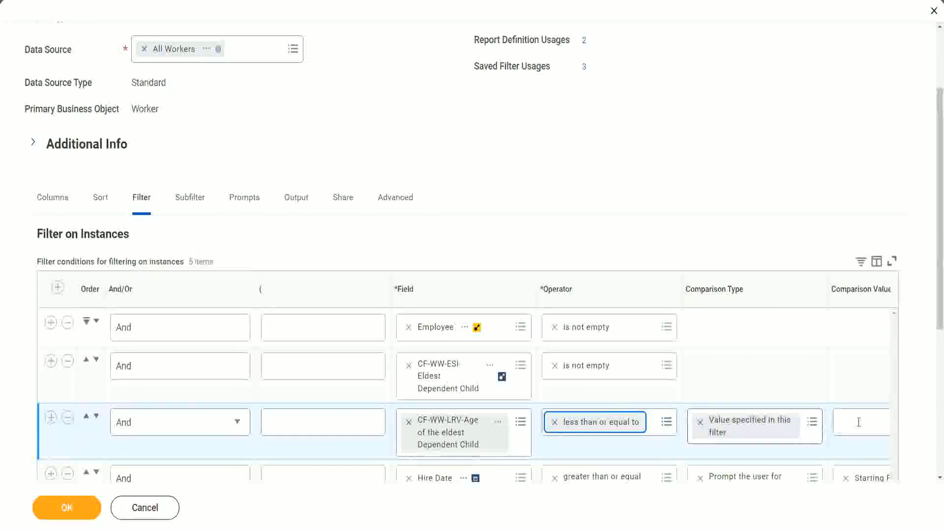
scroll(503, 447, "down", 2)
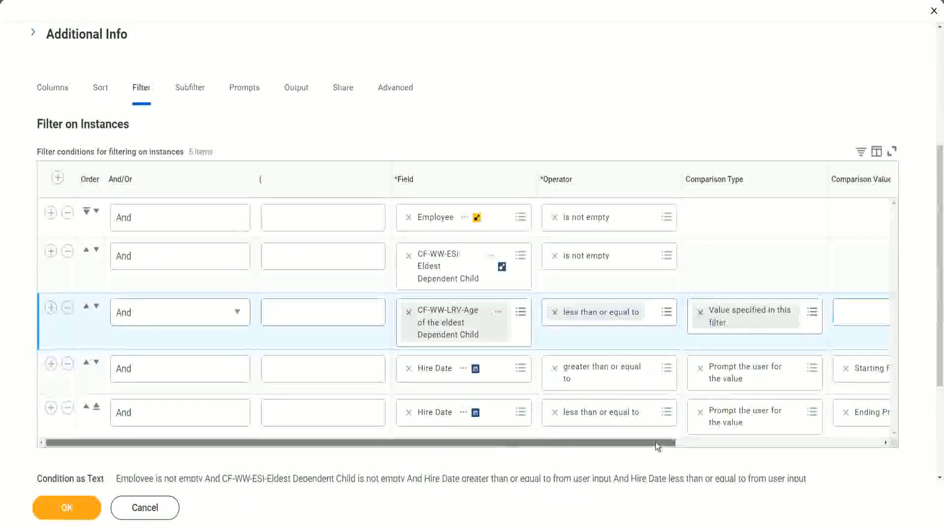
scroll(765, 412, "right", 5)
left_click(693, 311)
type("30")
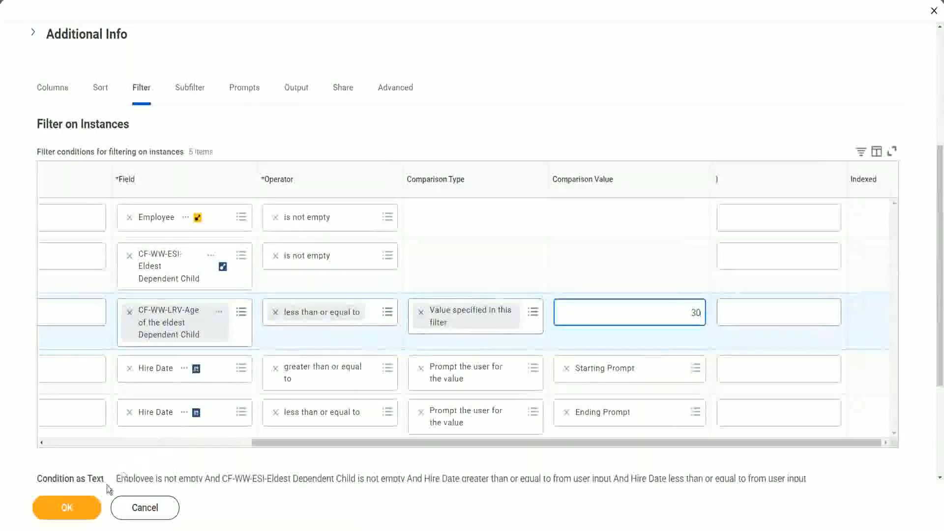
left_click(66, 514)
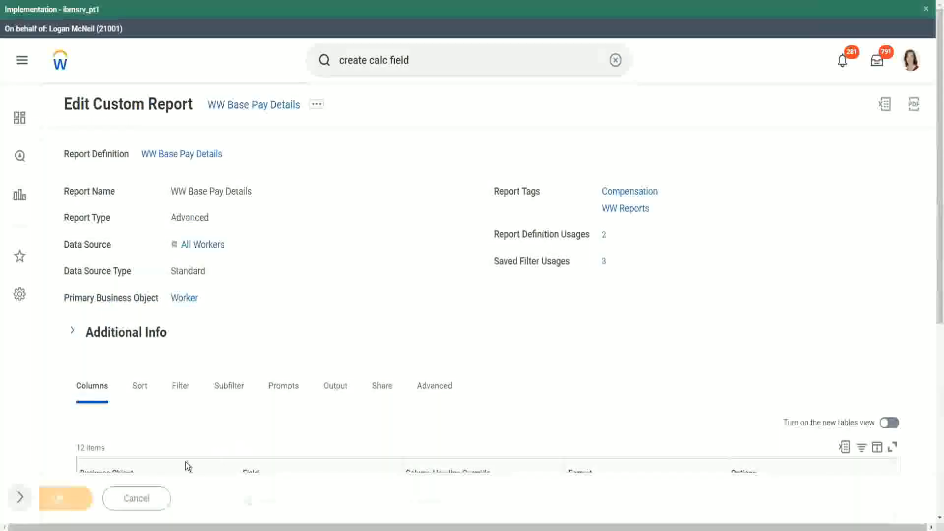
Run the report with the saved filter for hire dates from 01/01/2000 to 12/31/2000
left_click(101, 501)
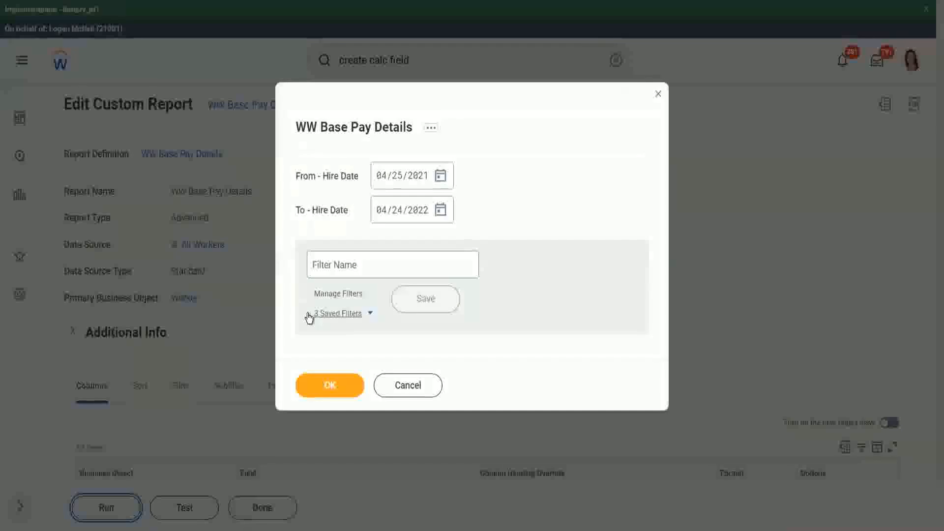
left_click(369, 315)
left_click(369, 365)
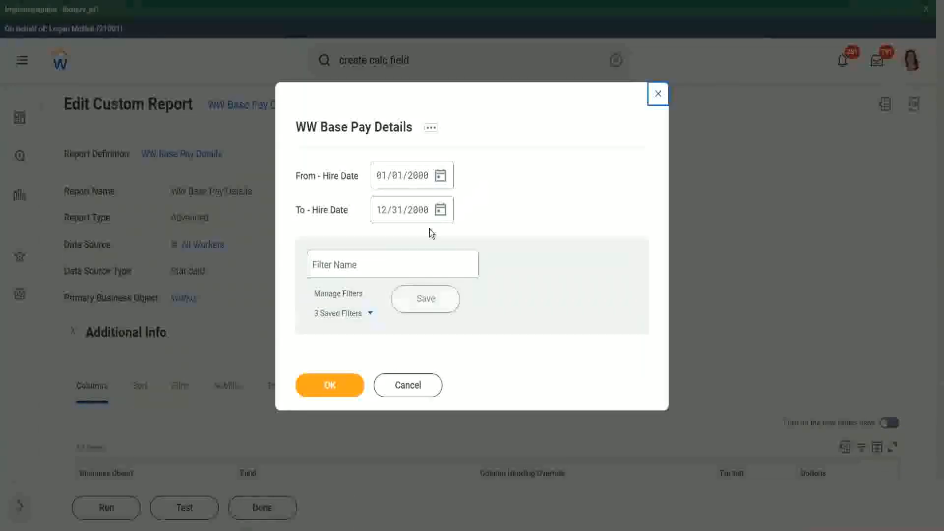
left_click(328, 386)
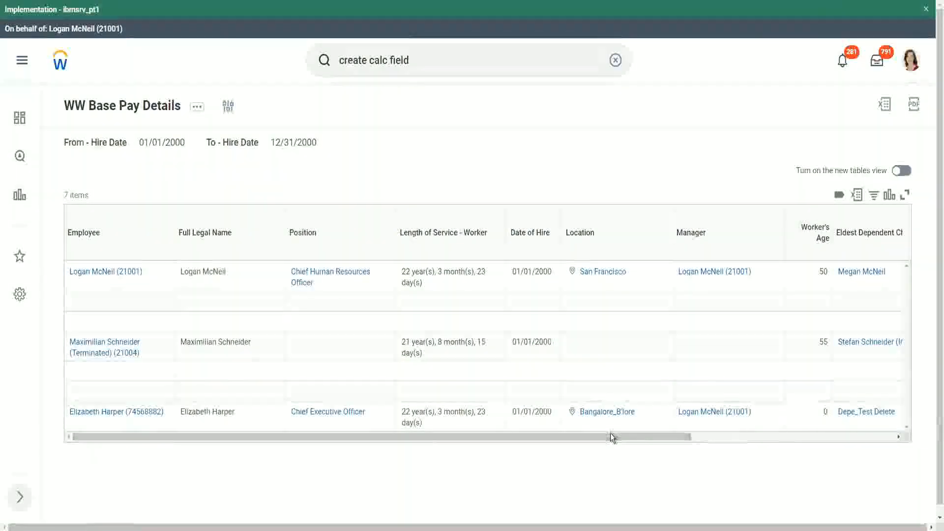
Check the Age of the Eldest Dependent Child column in the filtered report against the limit of 30
left_click_drag(609, 432, 805, 442)
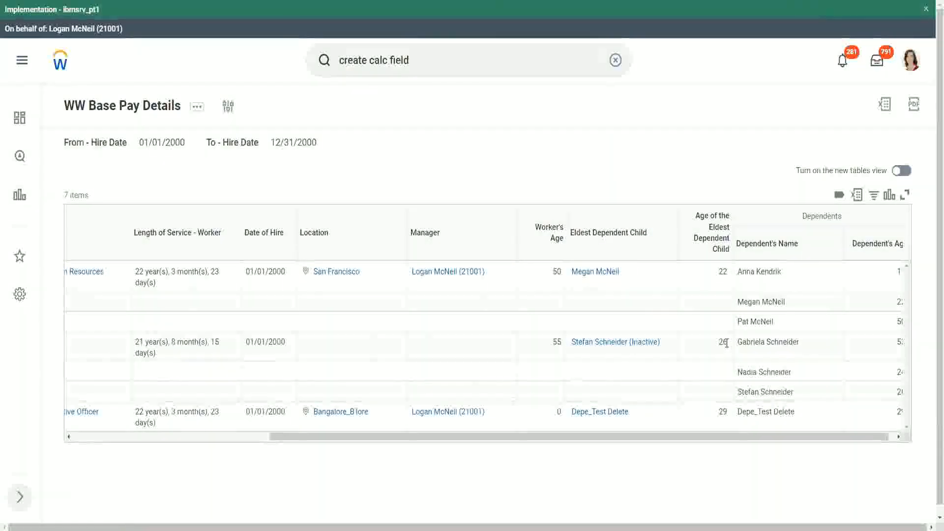
double_click(721, 412)
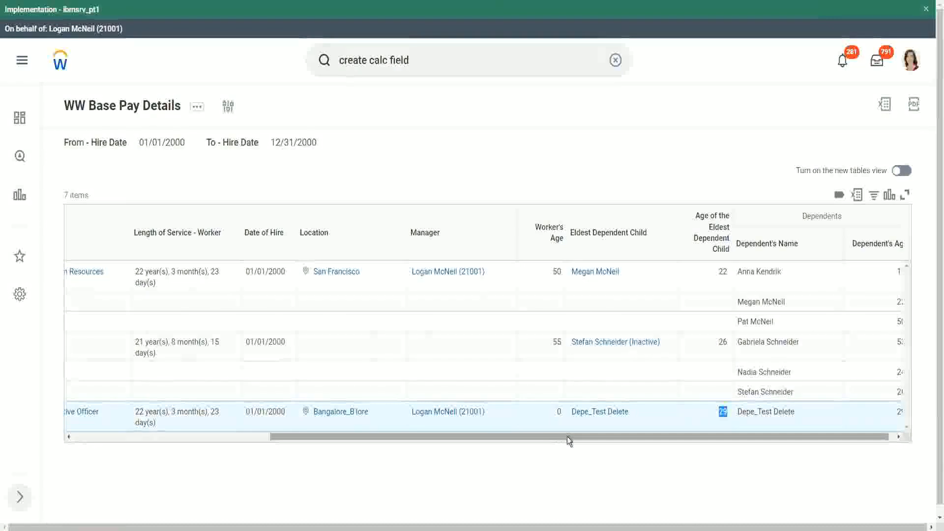
left_click_drag(568, 436, 270, 445)
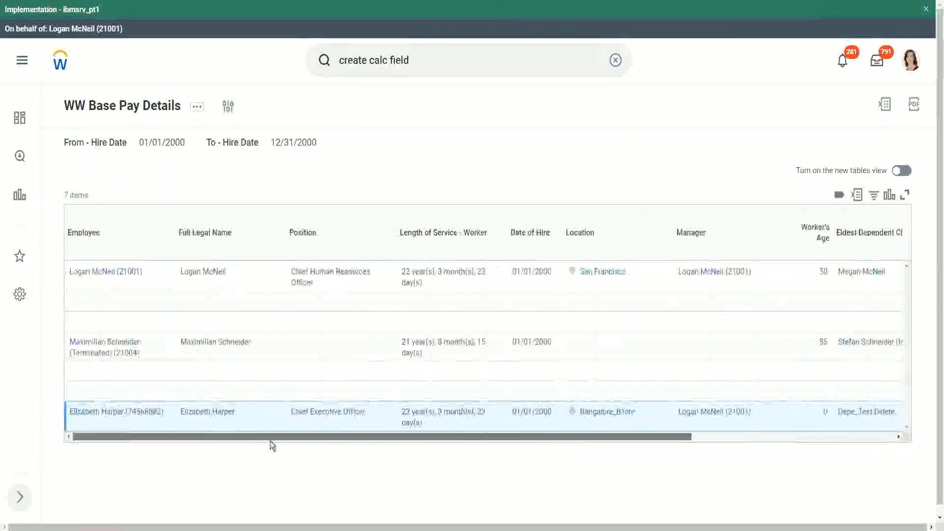